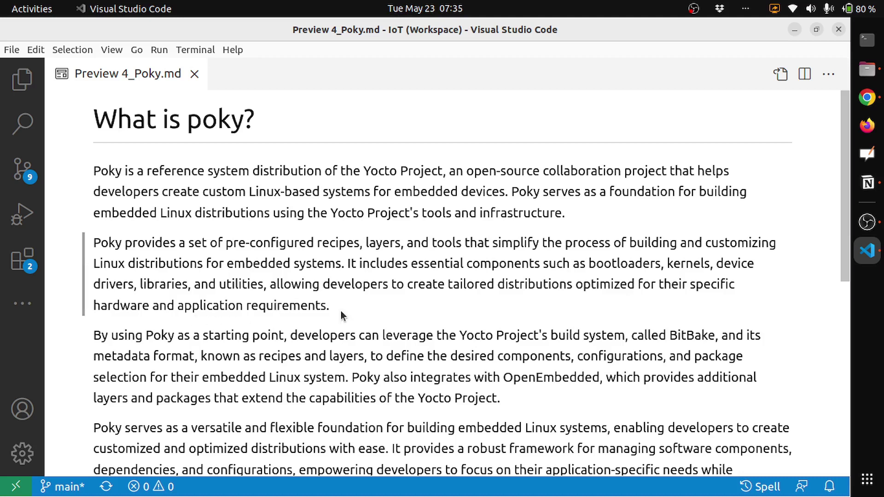
scroll(357, 317, down, 3)
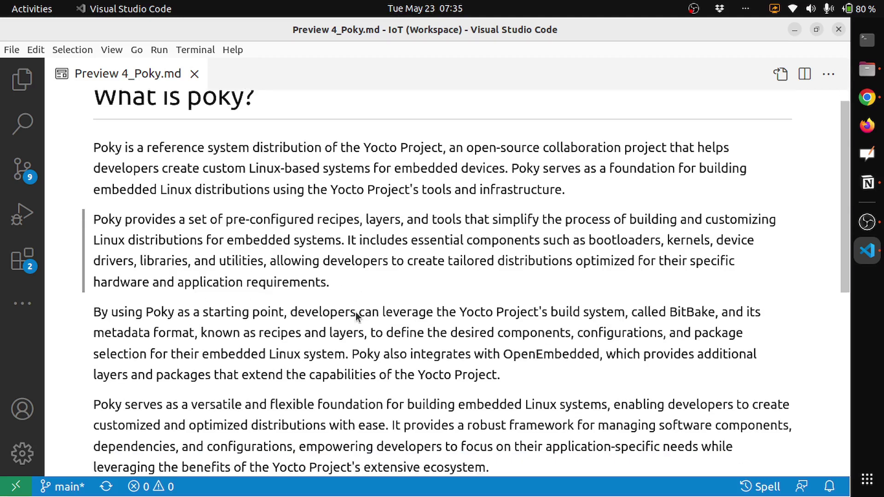
- Show the Explorer with docs collapsed, yocto_iot and poky expanded, and meta browsed then collapsed
click(20, 86)
scroll(108, 197, up, 5)
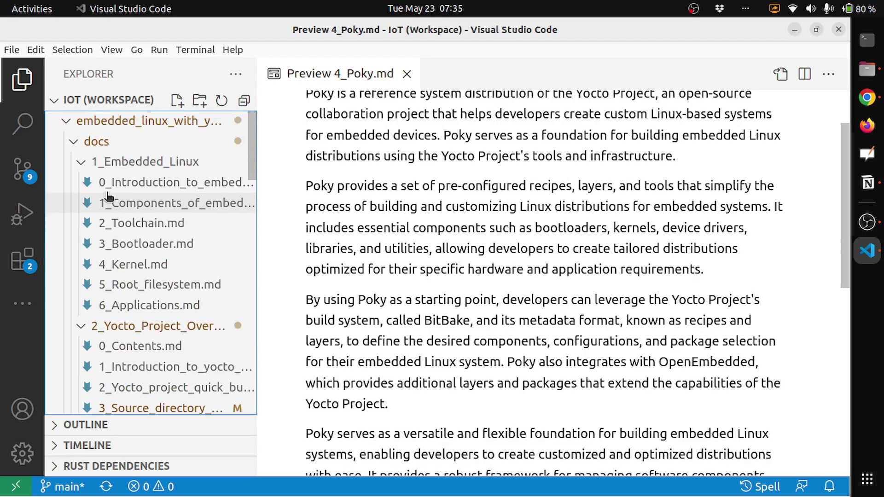
click(72, 142)
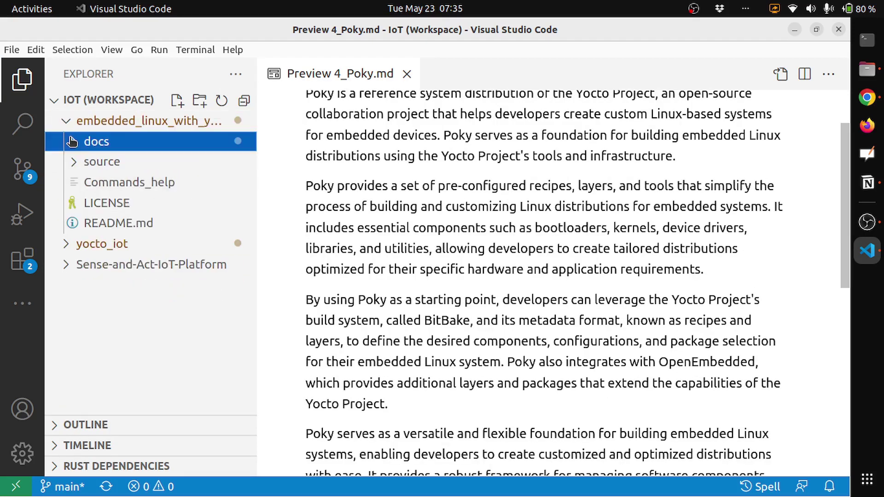
click(65, 246)
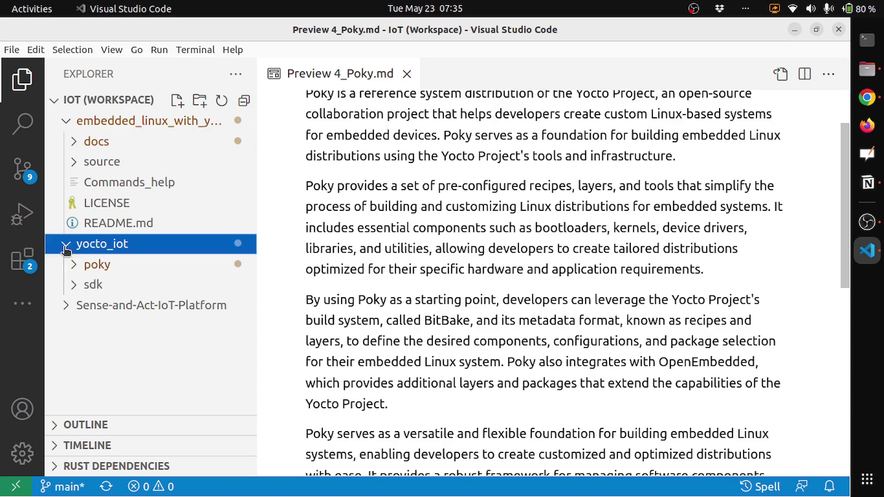
click(74, 265)
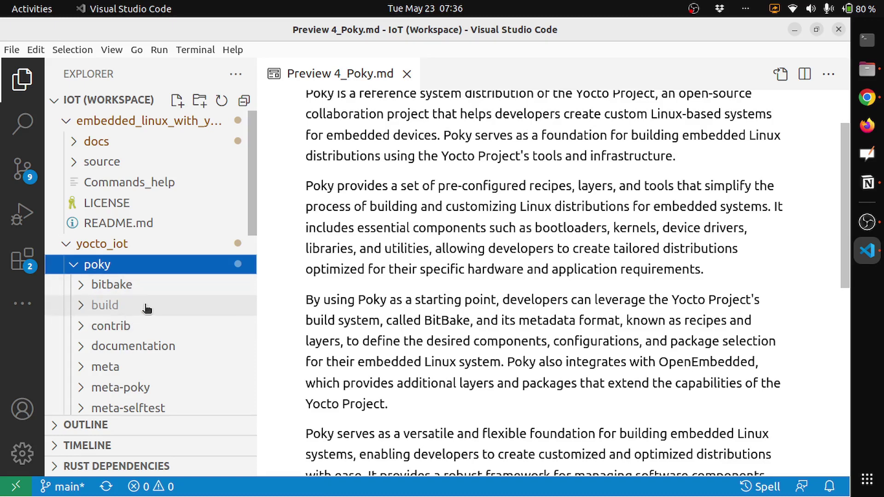
scroll(134, 316, down, 1)
scroll(133, 316, down, 1)
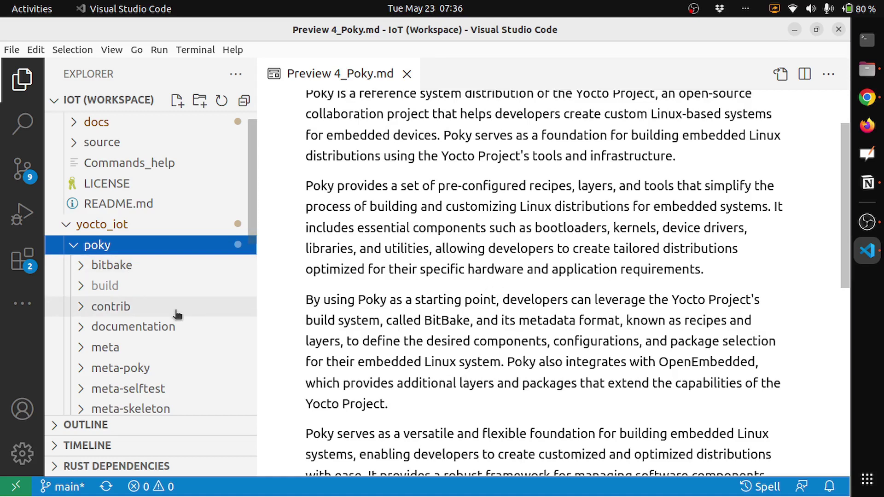
scroll(176, 315, down, 2)
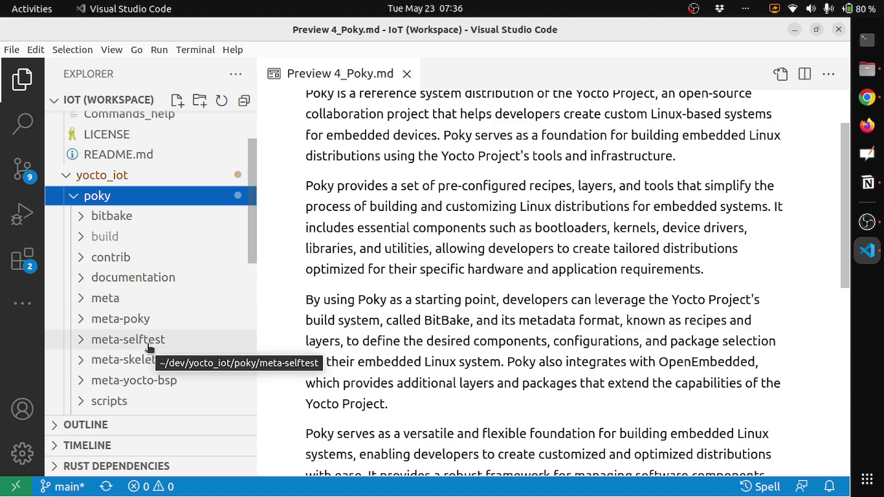
scroll(138, 327, down, 1)
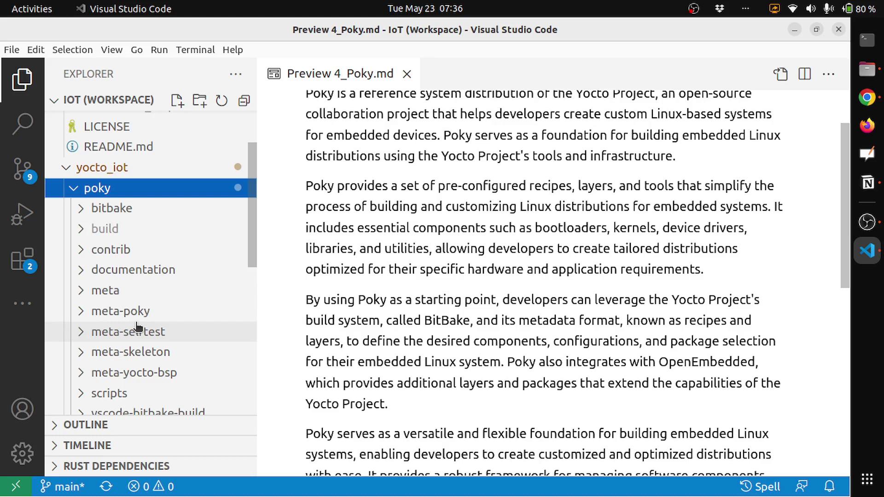
click(85, 296)
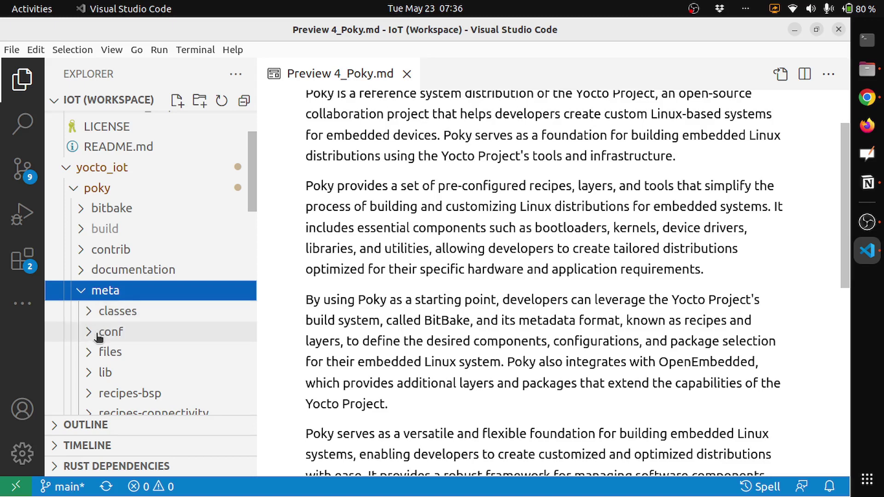
scroll(118, 361, down, 1)
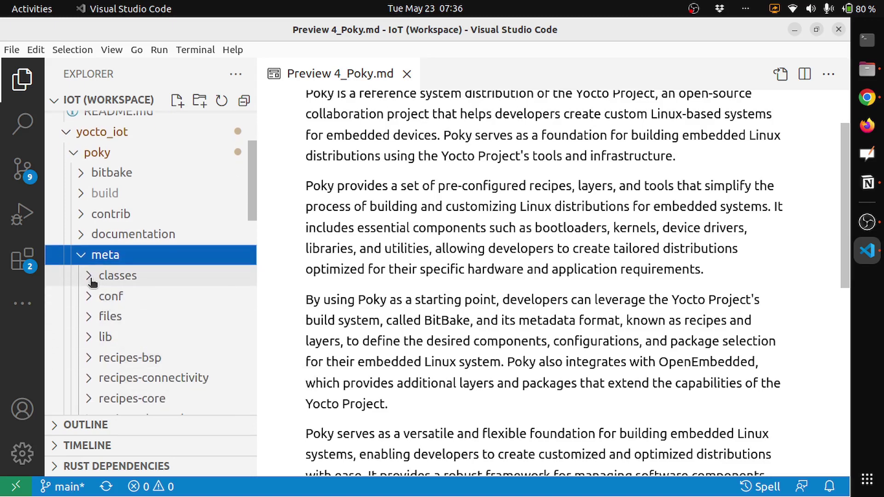
scroll(128, 321, down, 2)
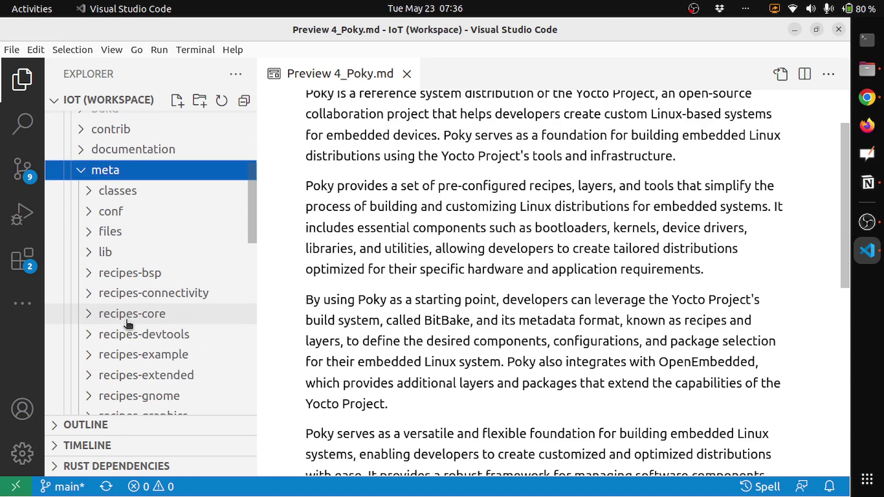
scroll(125, 322, up, 3)
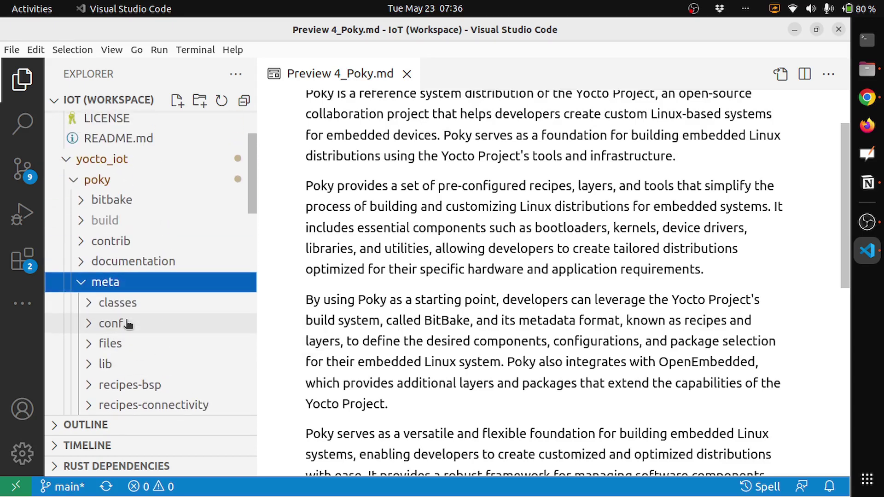
click(83, 283)
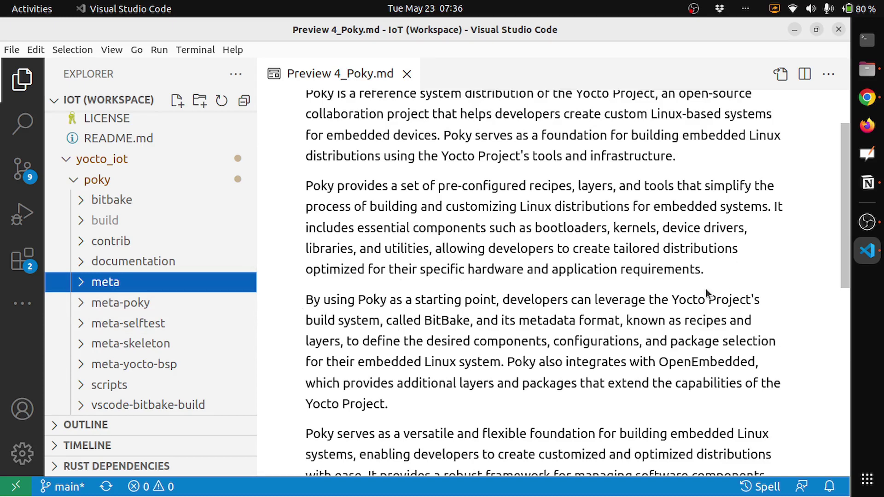
scroll(144, 299, down, 2)
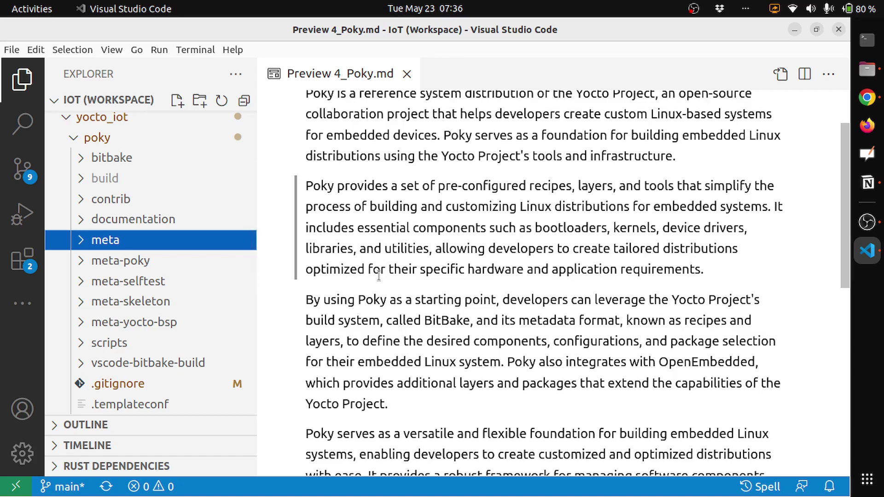
scroll(379, 274, down, 1)
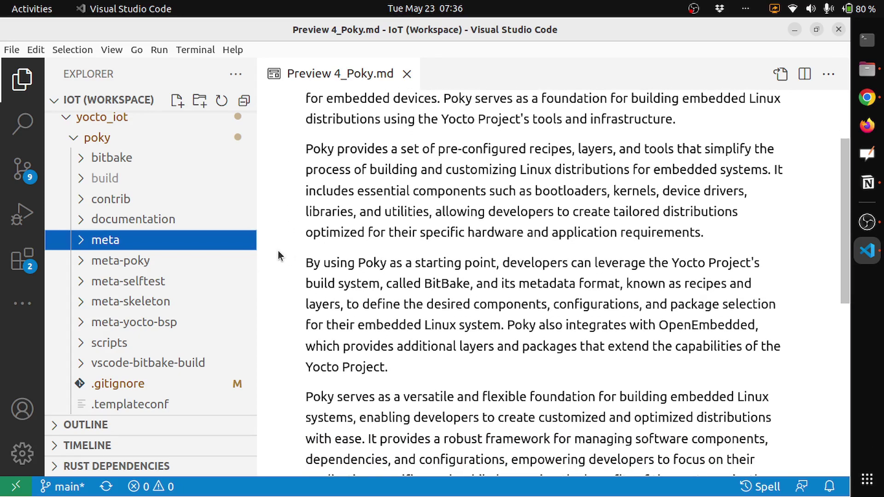
- Close the Explorer sidebar so the 4_Poky.md preview spans the full window
click(32, 80)
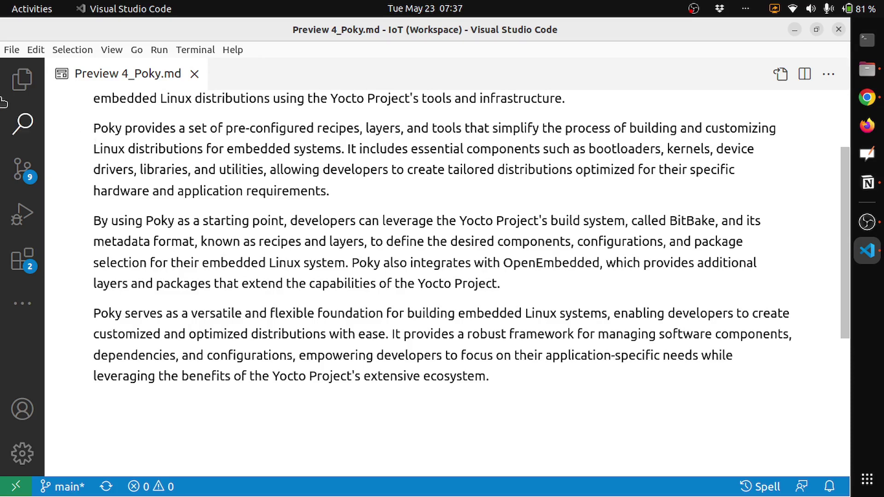
- Reopen the Explorer beside the 4_Poky.md preview and browse poky's meta layer, then collapse it
click(18, 89)
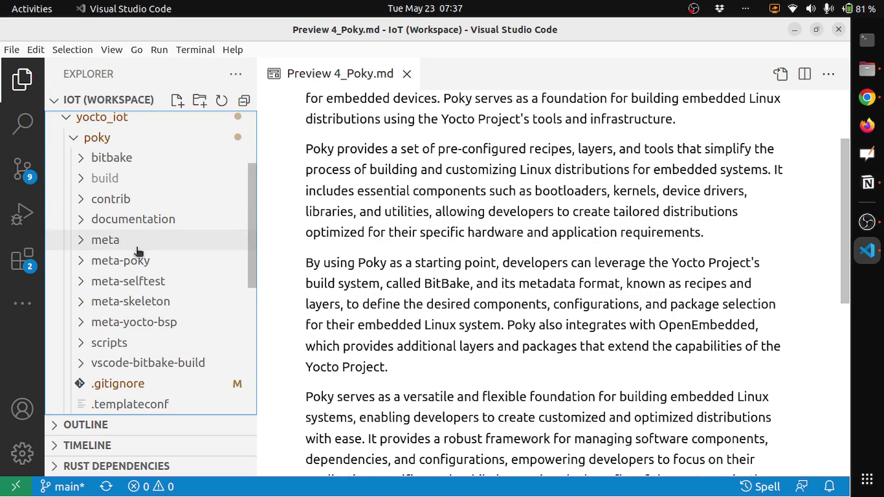
scroll(139, 252, down, 1)
scroll(138, 253, up, 1)
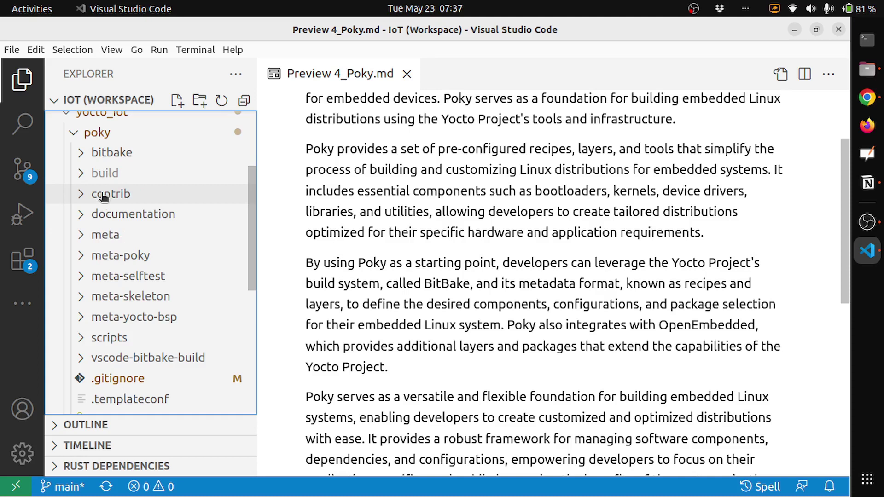
click(85, 235)
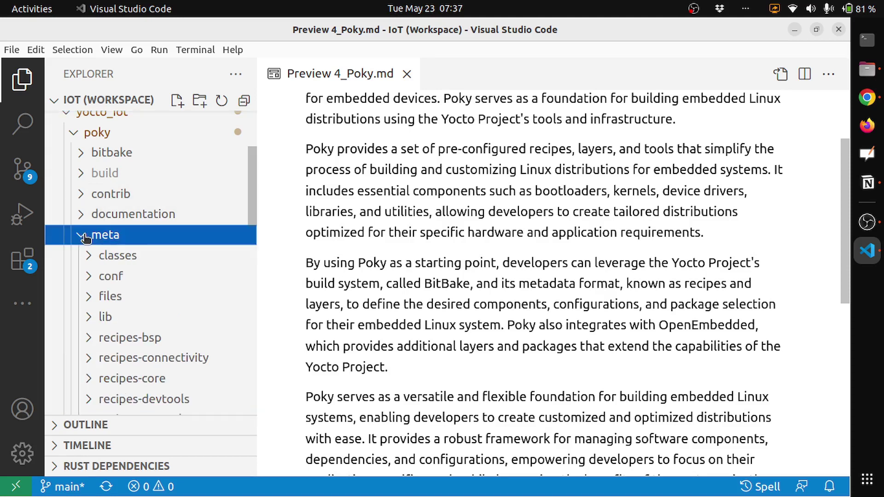
scroll(132, 299, down, 1)
scroll(134, 298, down, 1)
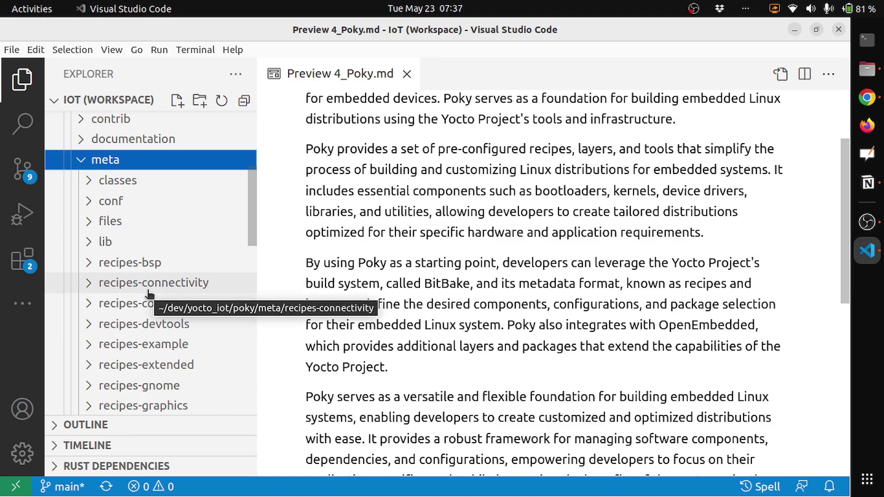
scroll(148, 296, down, 1)
scroll(148, 295, down, 1)
scroll(148, 295, down, 1)
scroll(148, 295, down, 1)
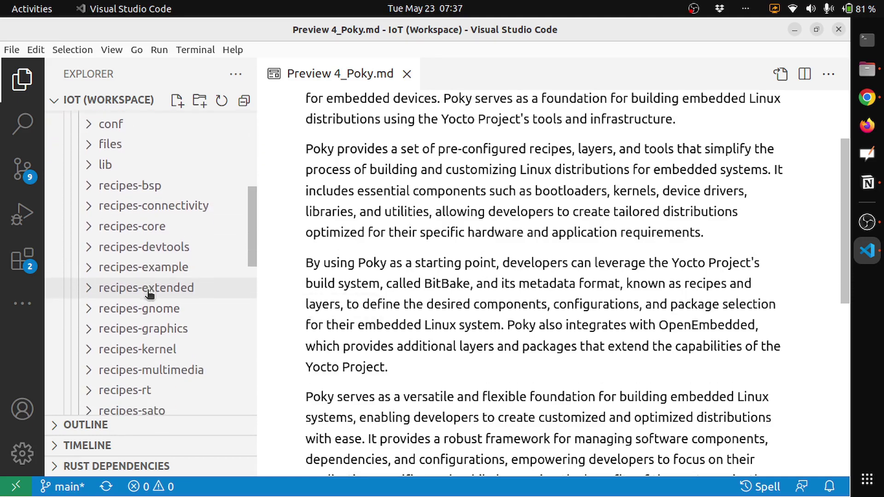
scroll(148, 295, down, 2)
scroll(148, 295, down, 1)
scroll(148, 295, up, 1)
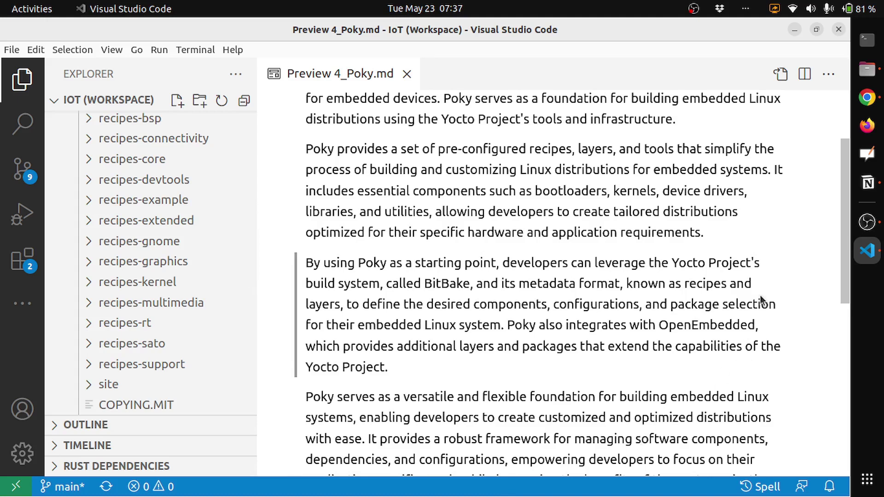
scroll(761, 300, down, 1)
scroll(761, 300, down, 1)
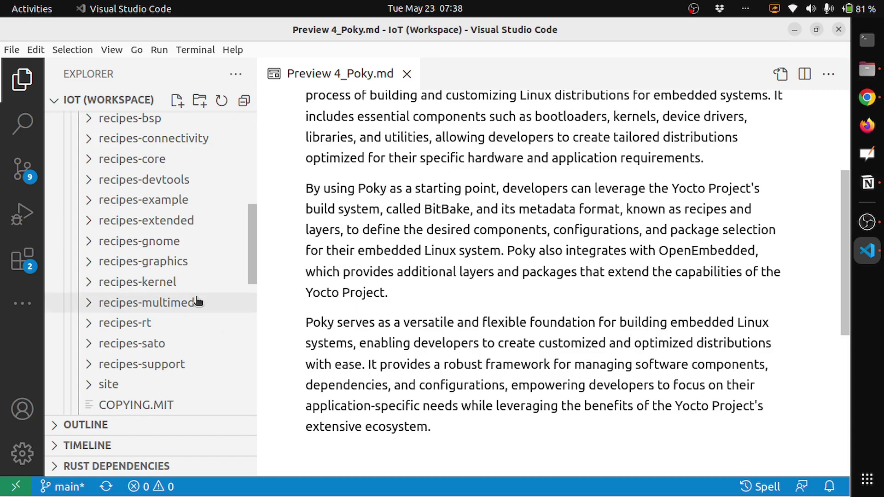
scroll(198, 303, up, 5)
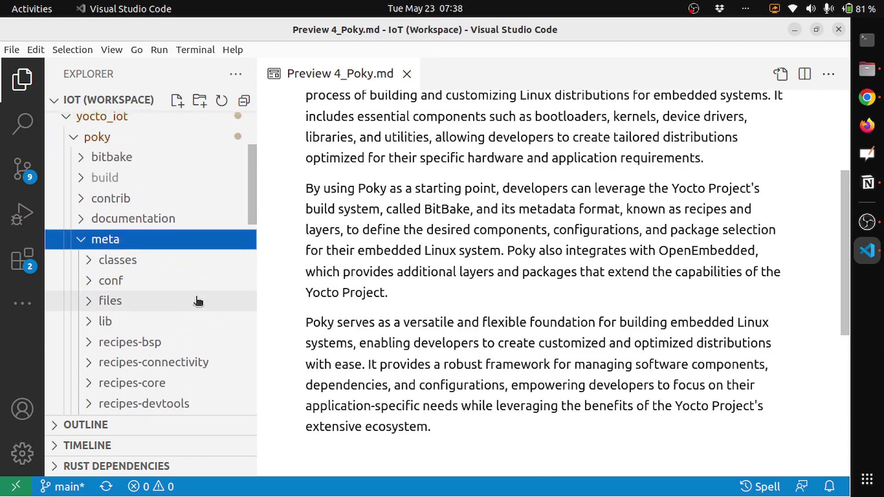
click(85, 247)
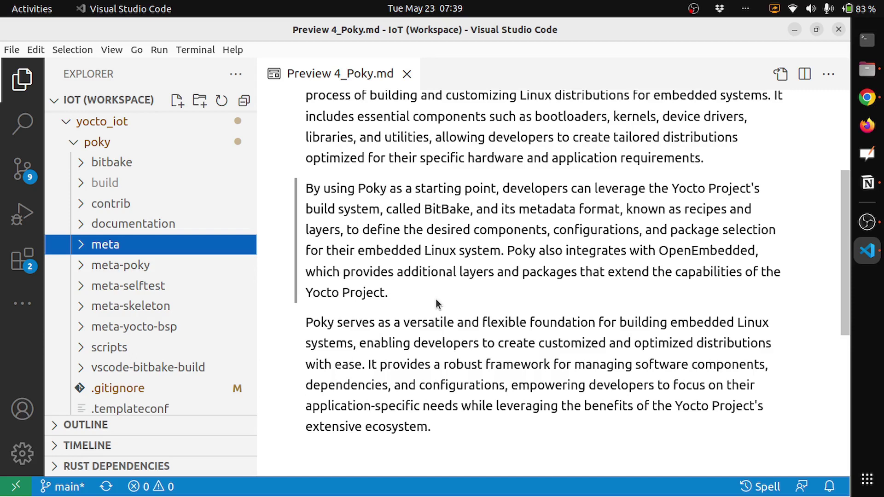
scroll(437, 299, up, 5)
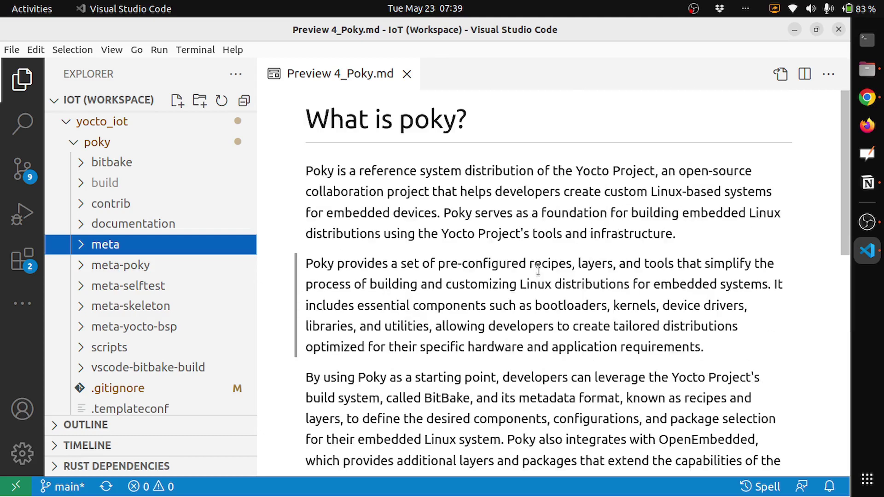